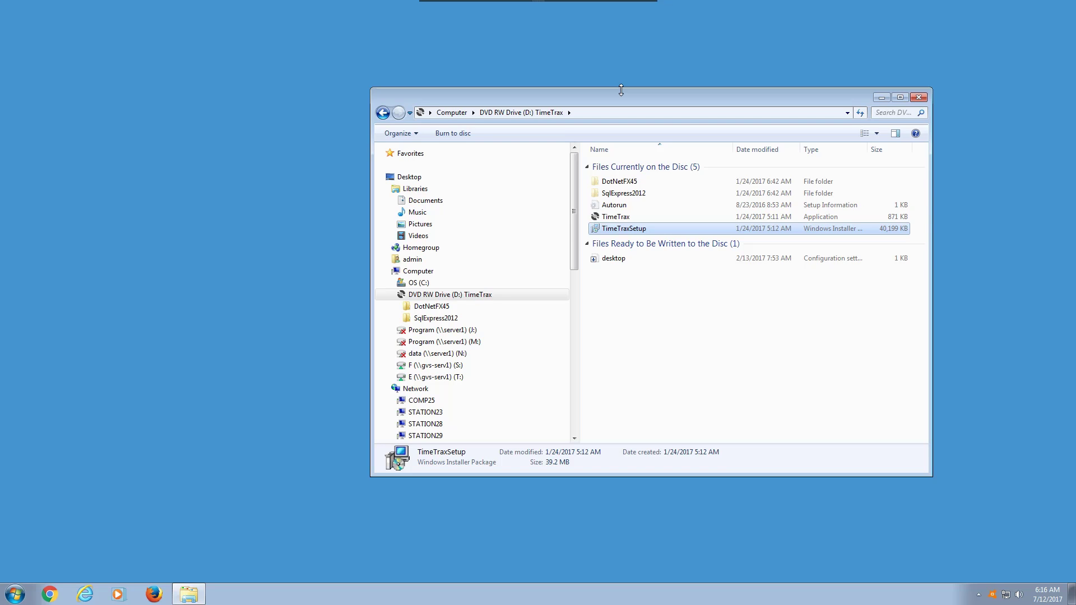
- Run TimeTraxSetup from the disc, approve the administrator prompt, and complete the TimeTraxV5 installation
double_click(631, 234)
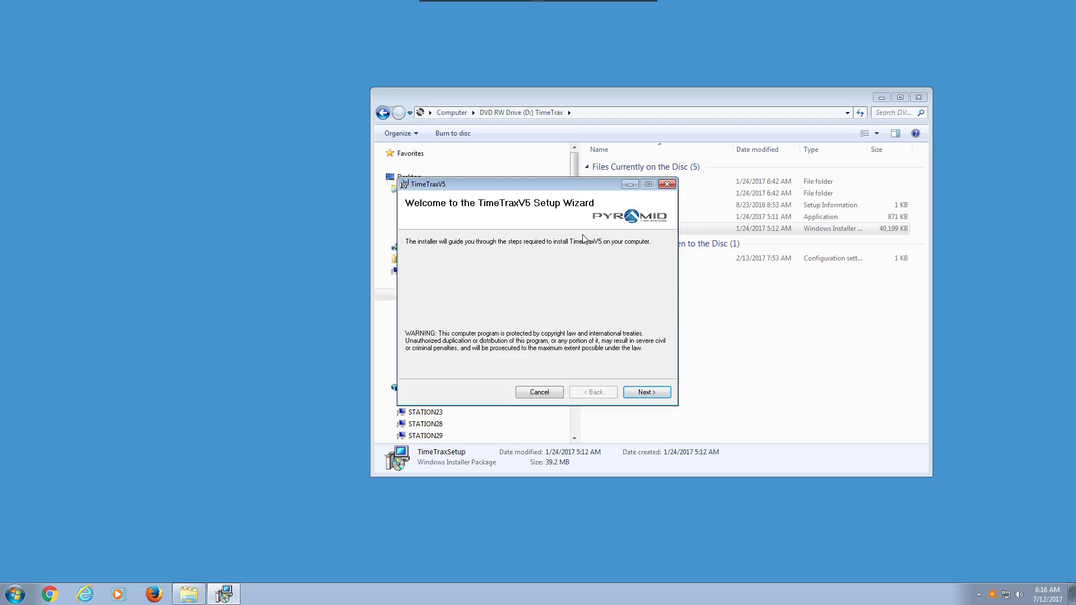
click(644, 393)
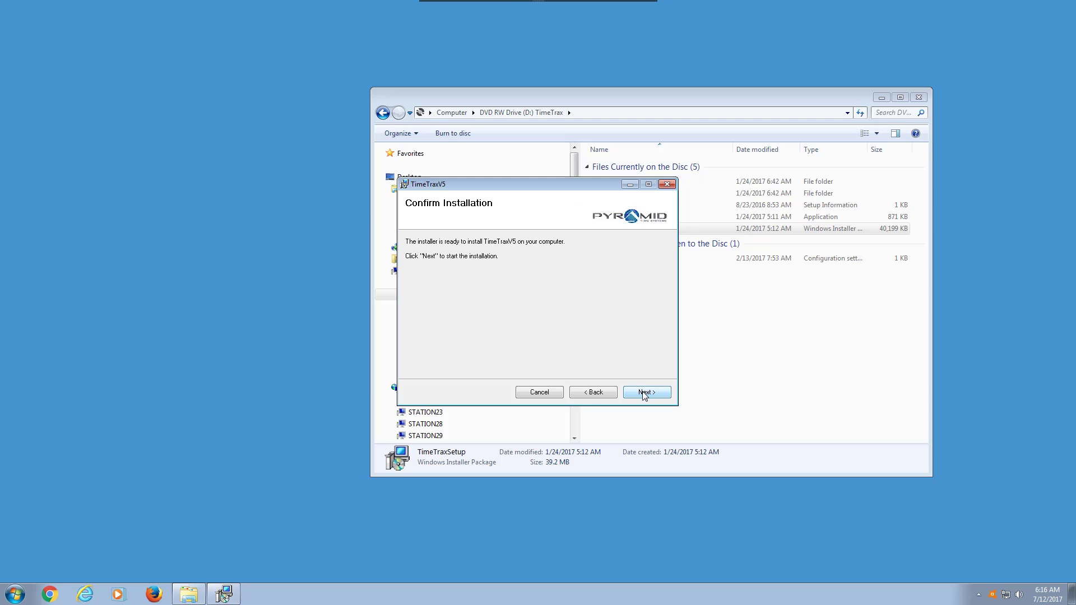
click(644, 394)
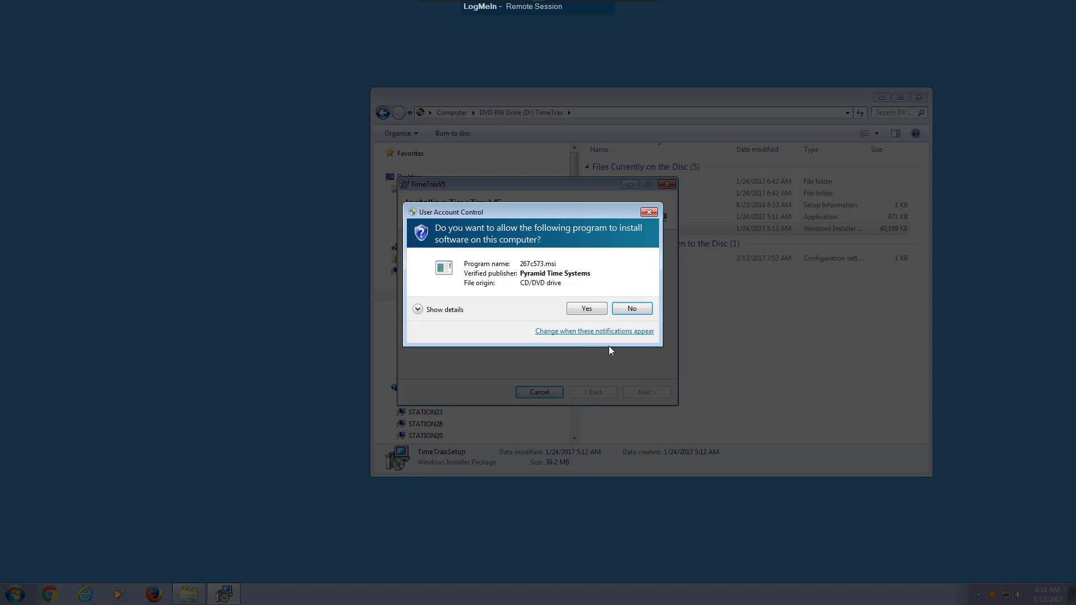
click(584, 309)
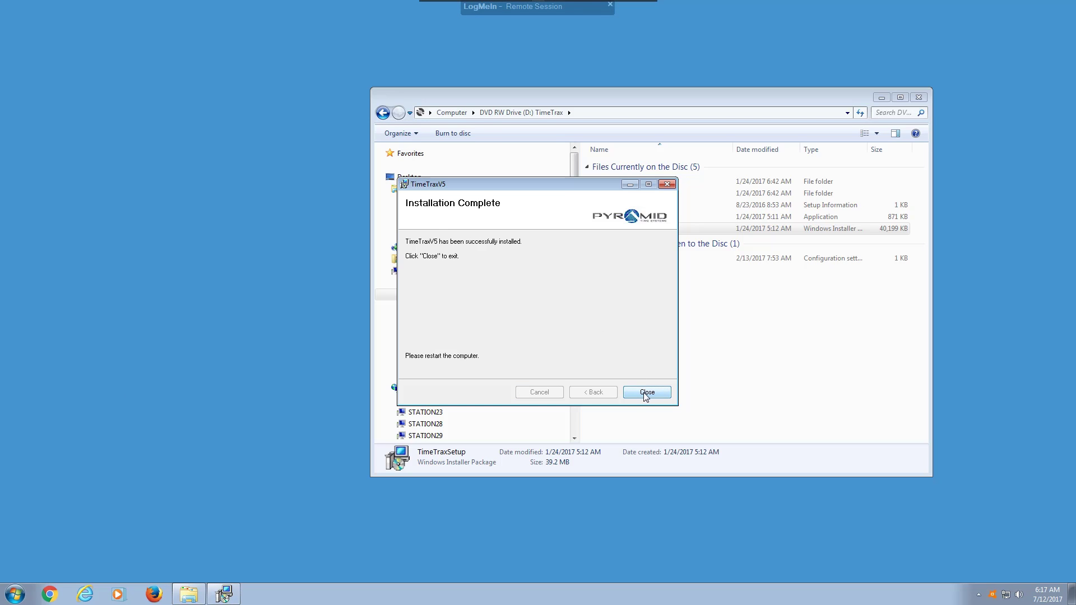
click(646, 393)
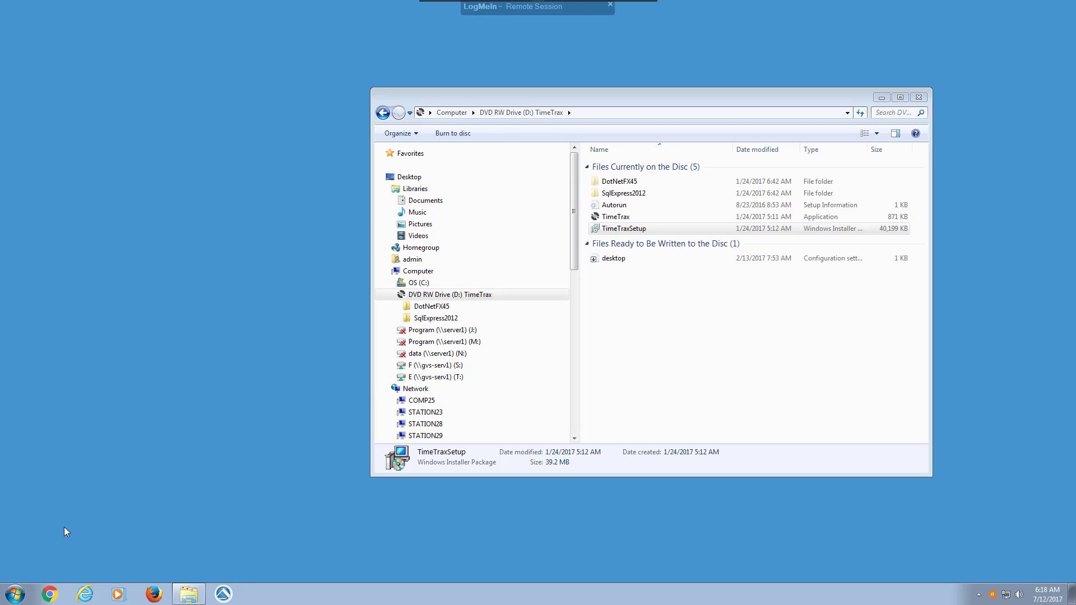
- Launch TimeTrax from the taskbar with administrator rights and minimize the disc folder window
click(223, 594)
click(185, 107)
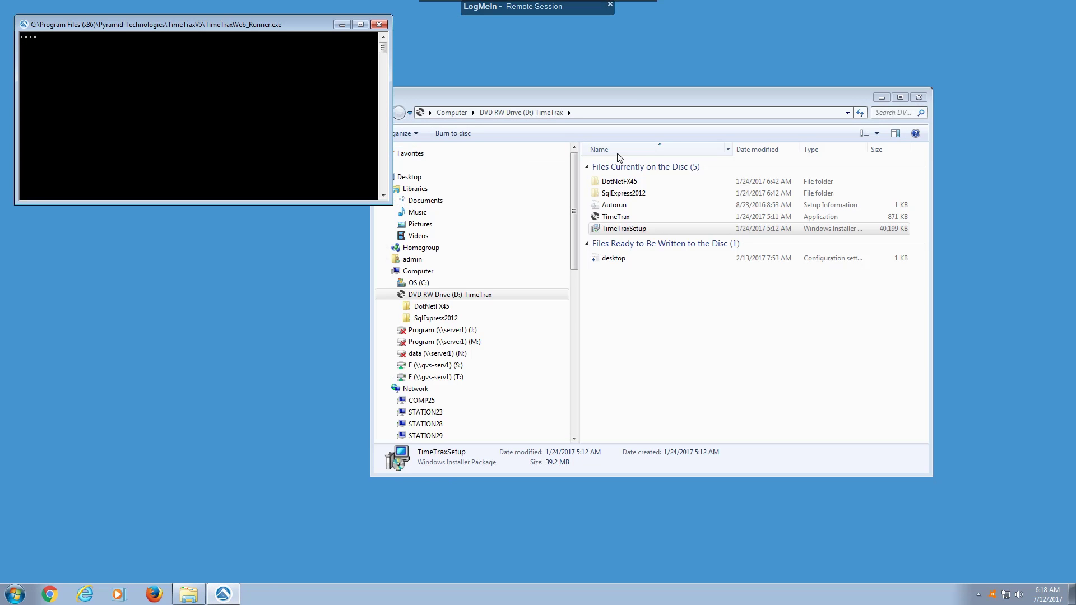
click(882, 97)
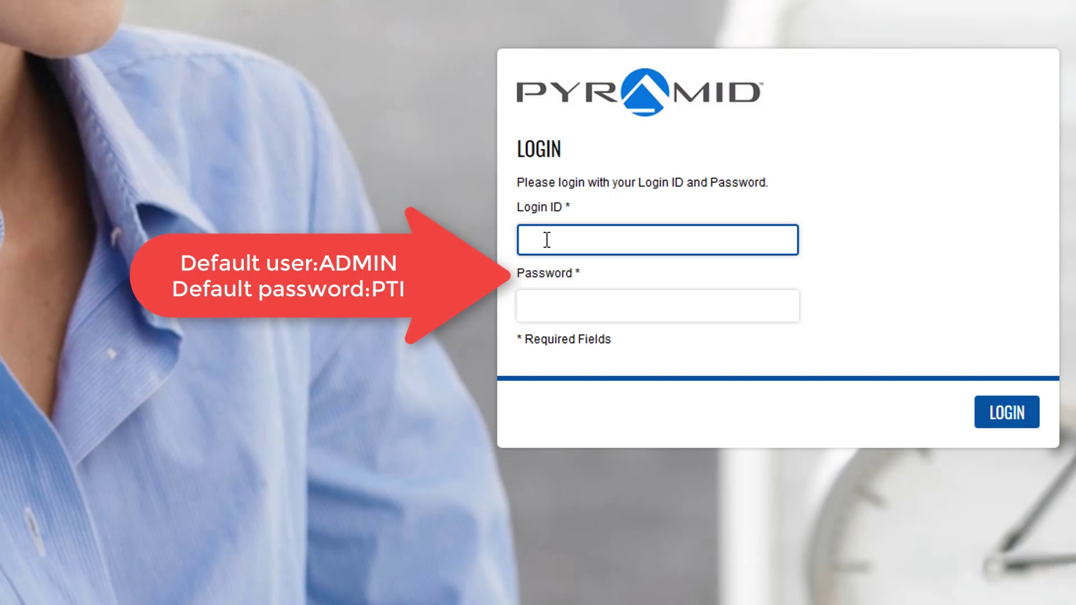
- Log in with the default admin login ID and password, declining Firefox's offer to save them
text(ADMIN)
key(Tab)
text(PTI)
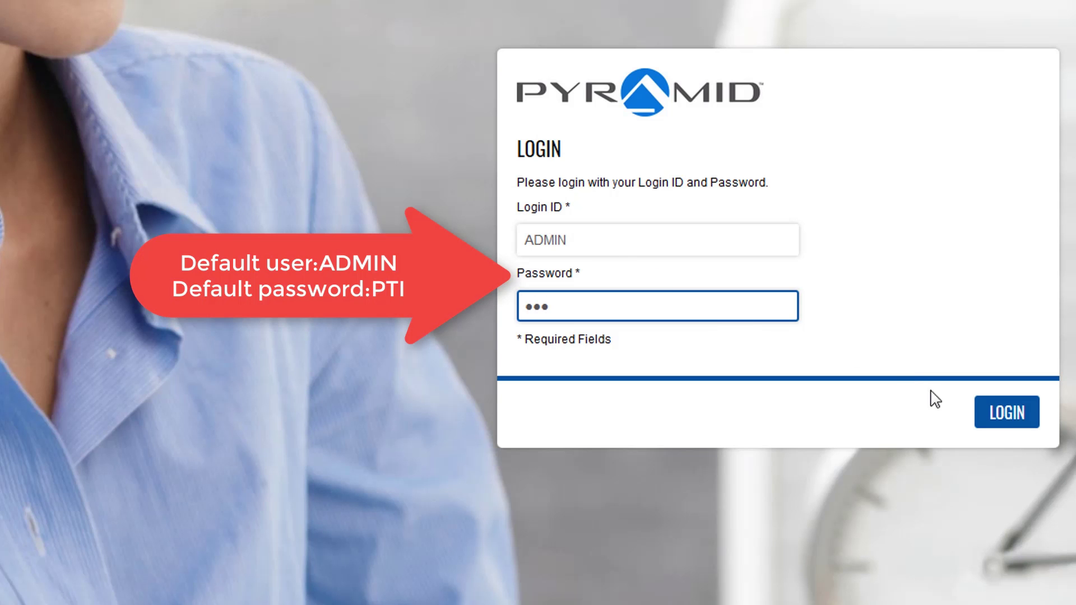
click(1008, 413)
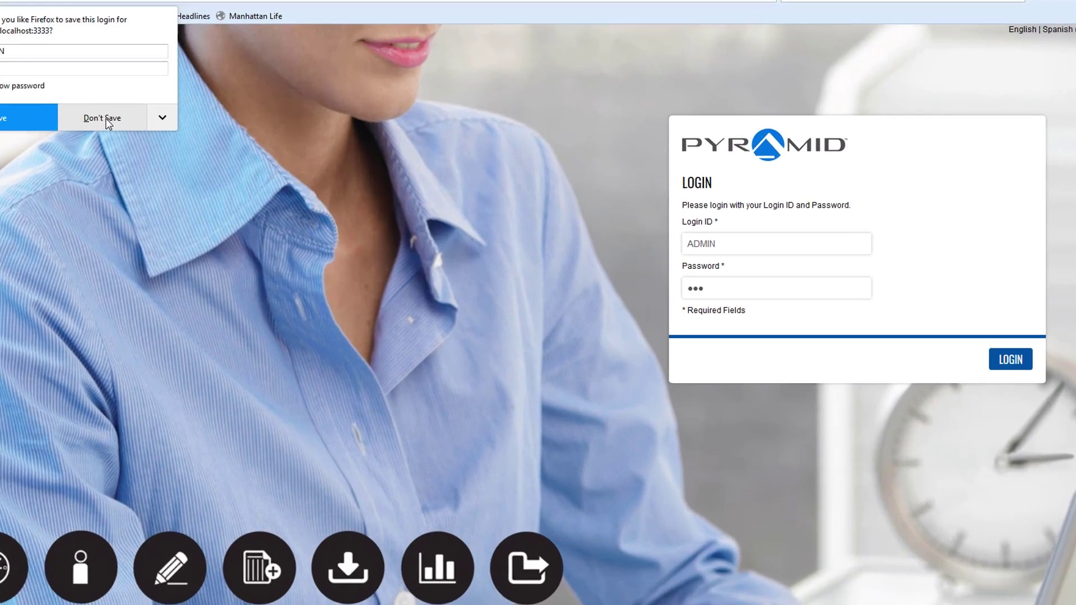
click(108, 124)
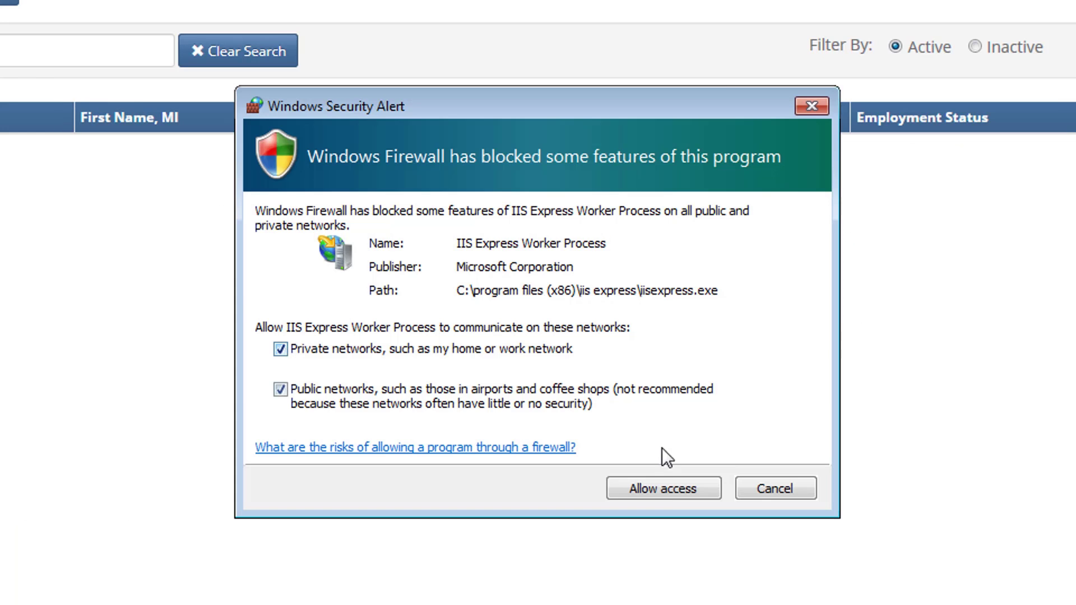
- Allow IIS Express Worker Process through the firewall on both private and public networks
click(660, 483)
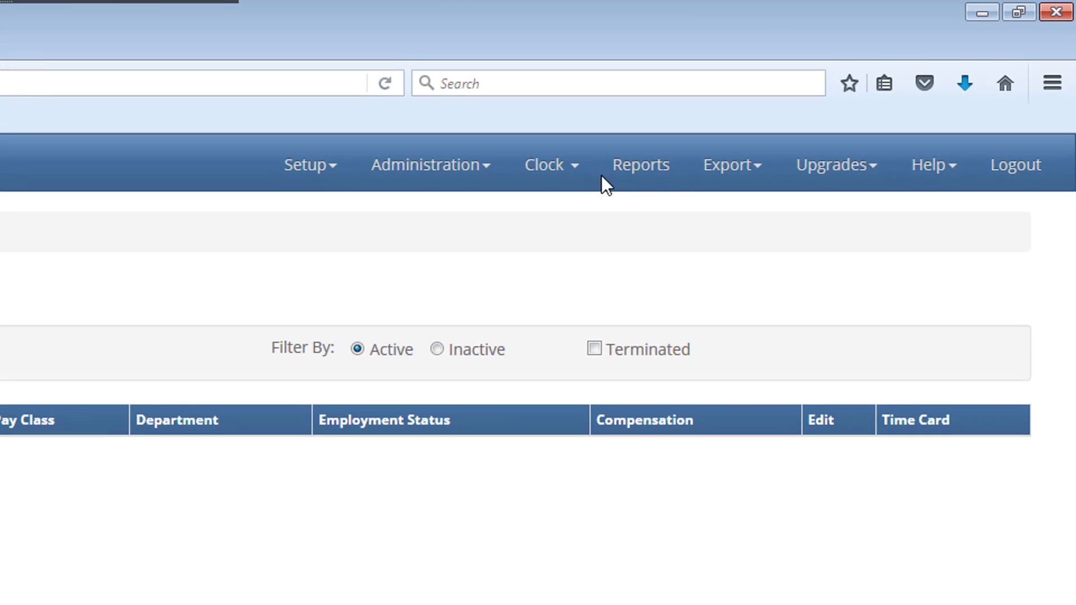
- Go to the Hardware Manager page and locate the clock's device name
click(576, 166)
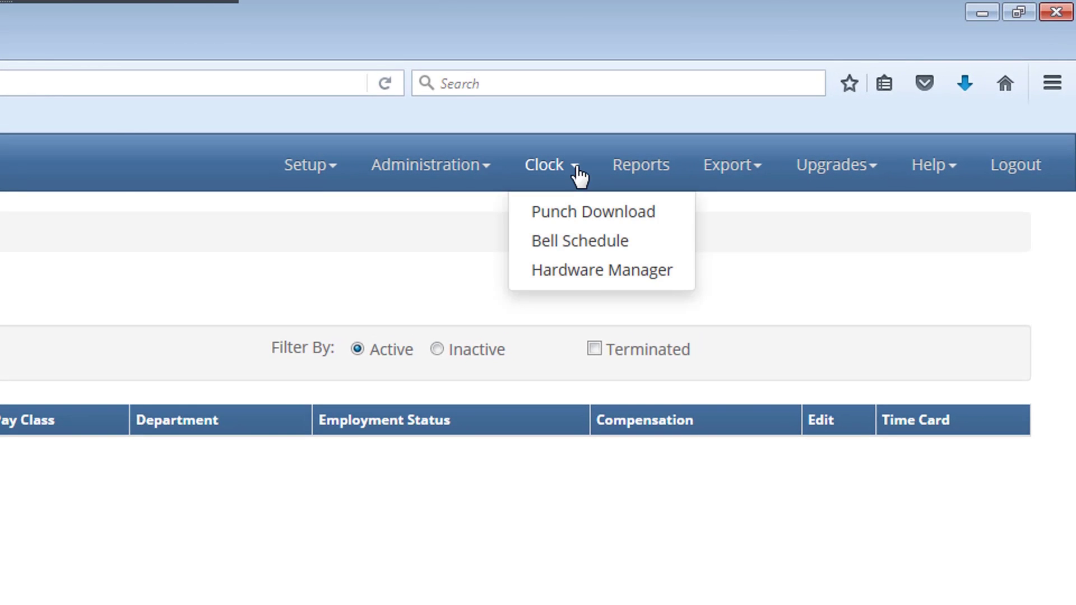
click(594, 276)
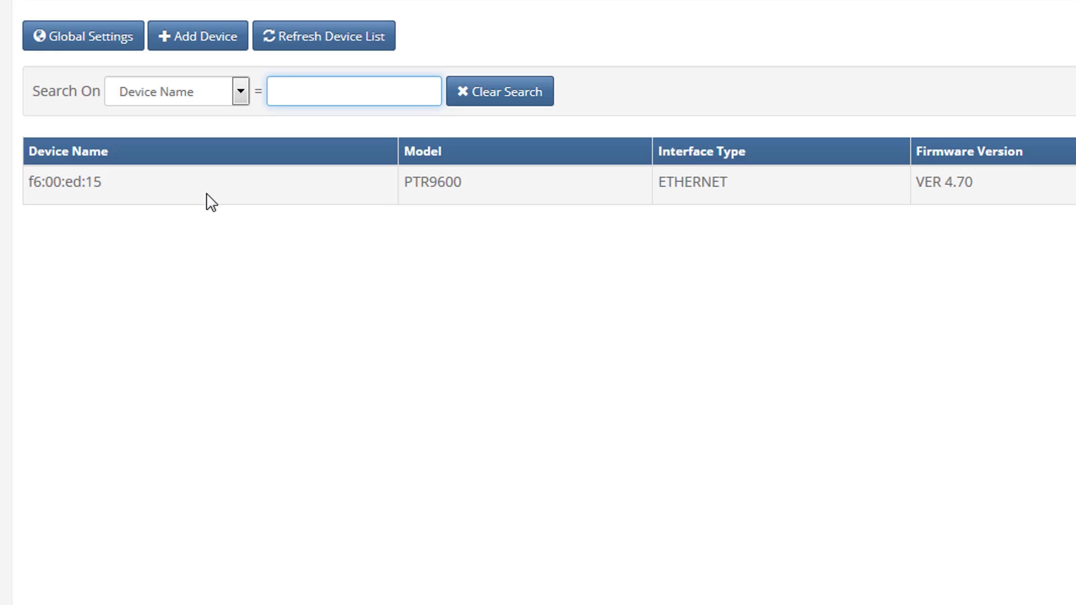
click(118, 182)
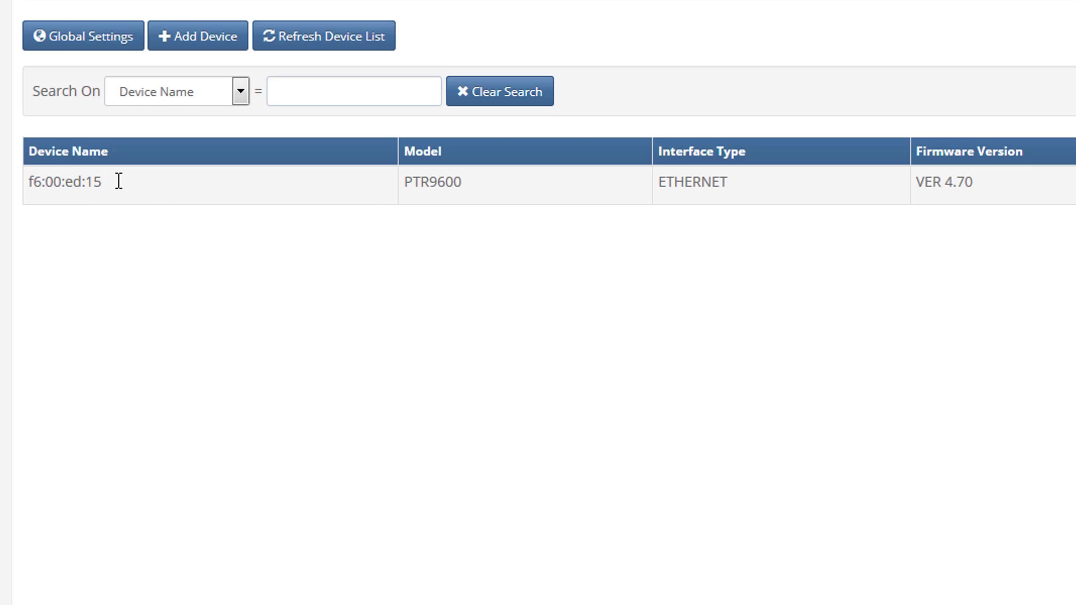
- Review the clock's PTR9600 model, ETHERNET interface, VER 4.70 firmware and ONLINE status, then view its details
drag(473, 196, 406, 193)
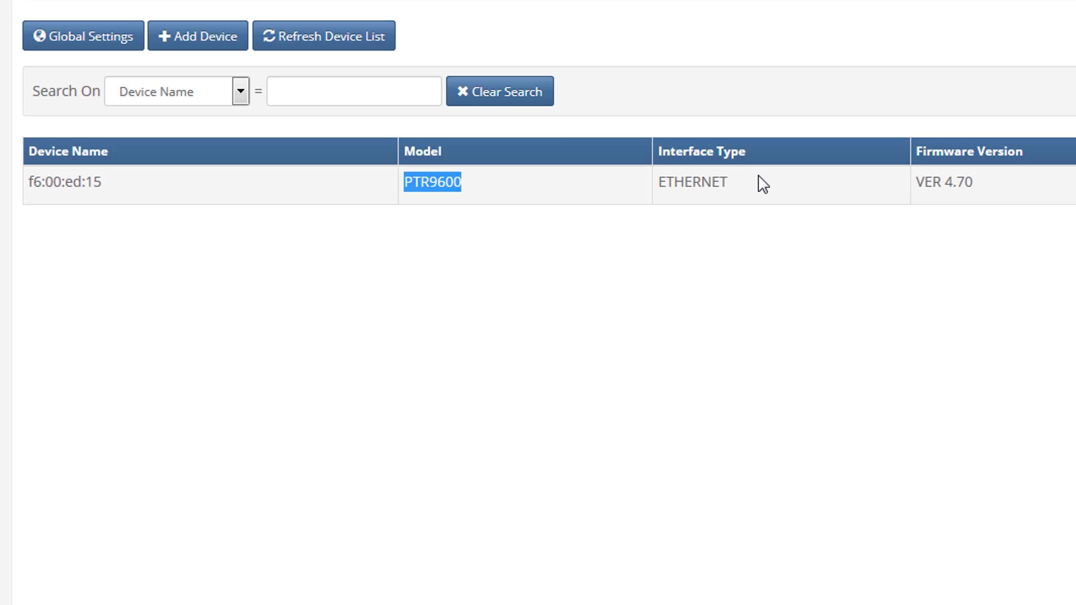
drag(726, 187, 661, 188)
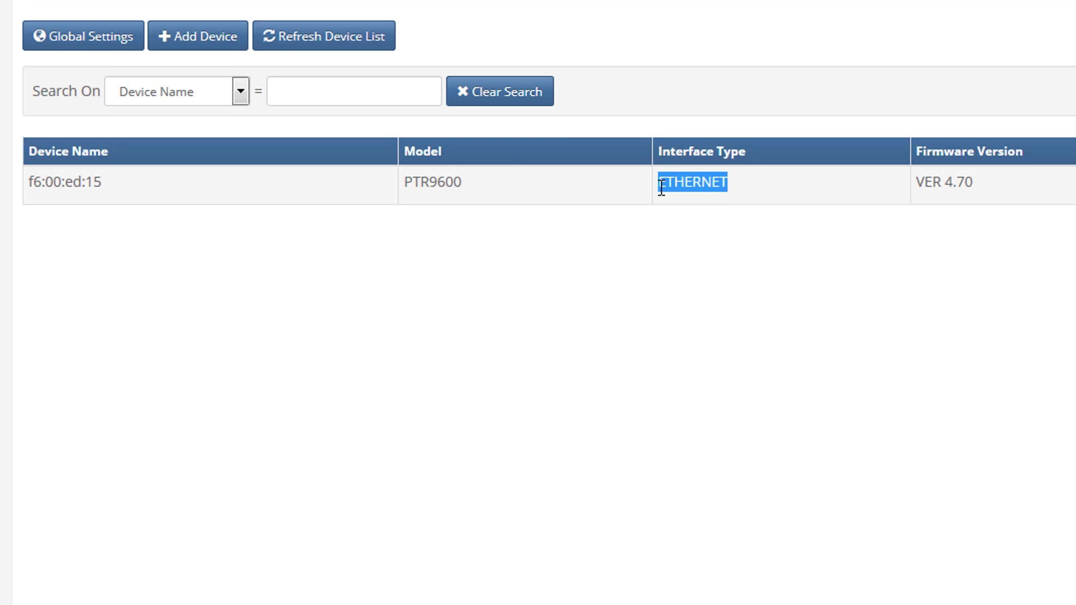
drag(1032, 181, 921, 182)
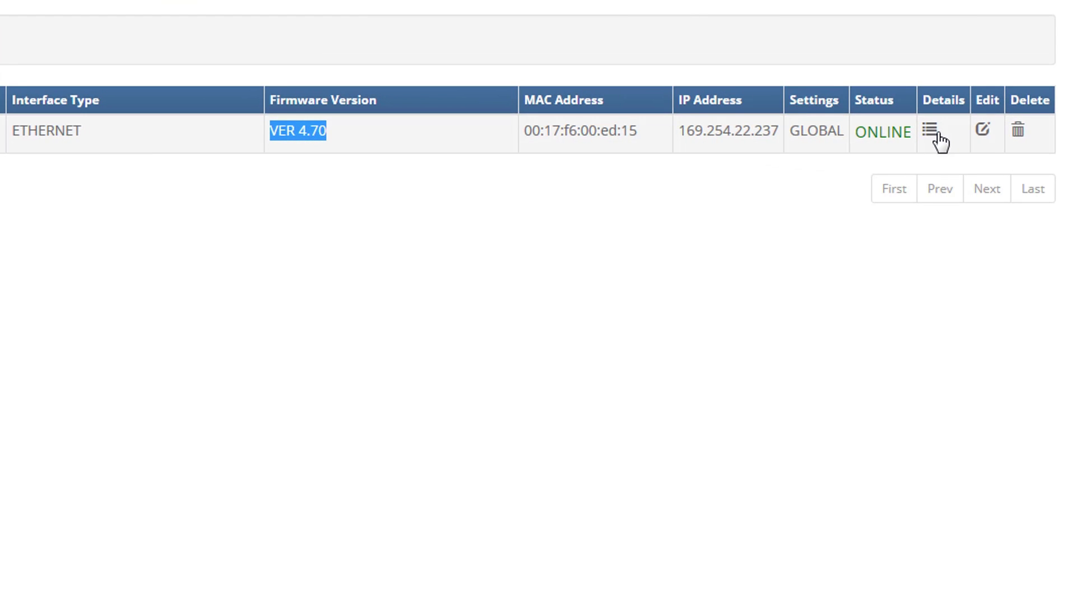
drag(857, 141, 910, 149)
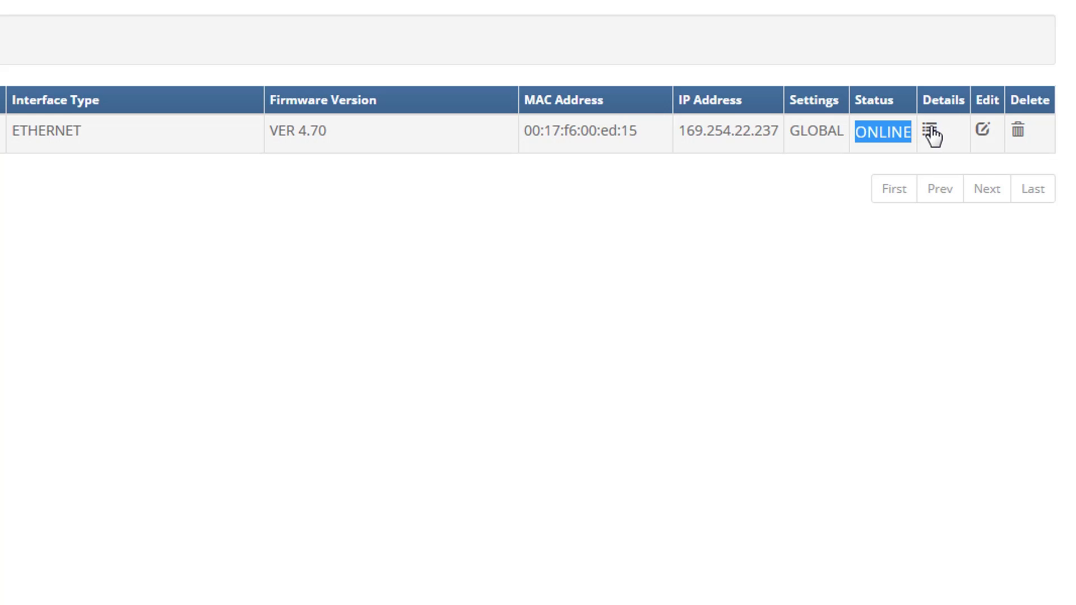
click(930, 132)
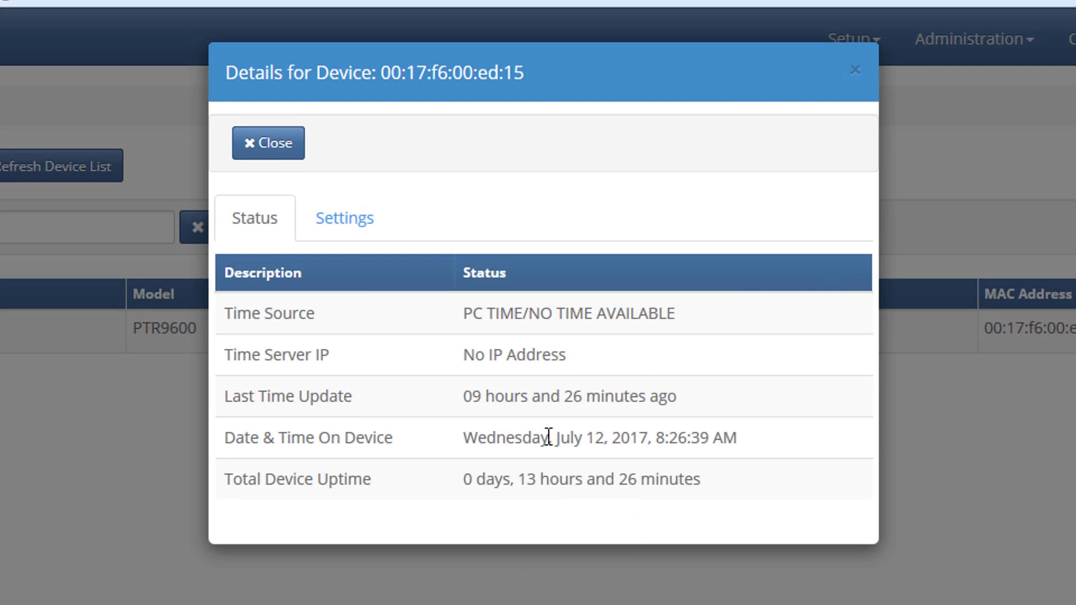
- Review the last-update time and on-device date, check the Havana time zone in Settings, then close details
drag(540, 393, 705, 404)
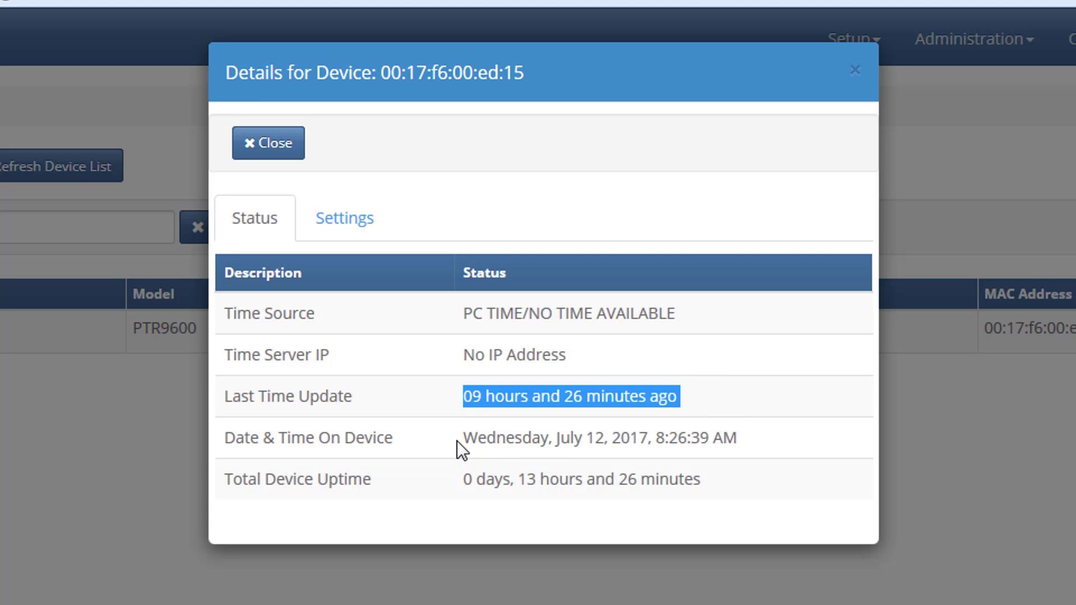
drag(465, 441, 734, 399)
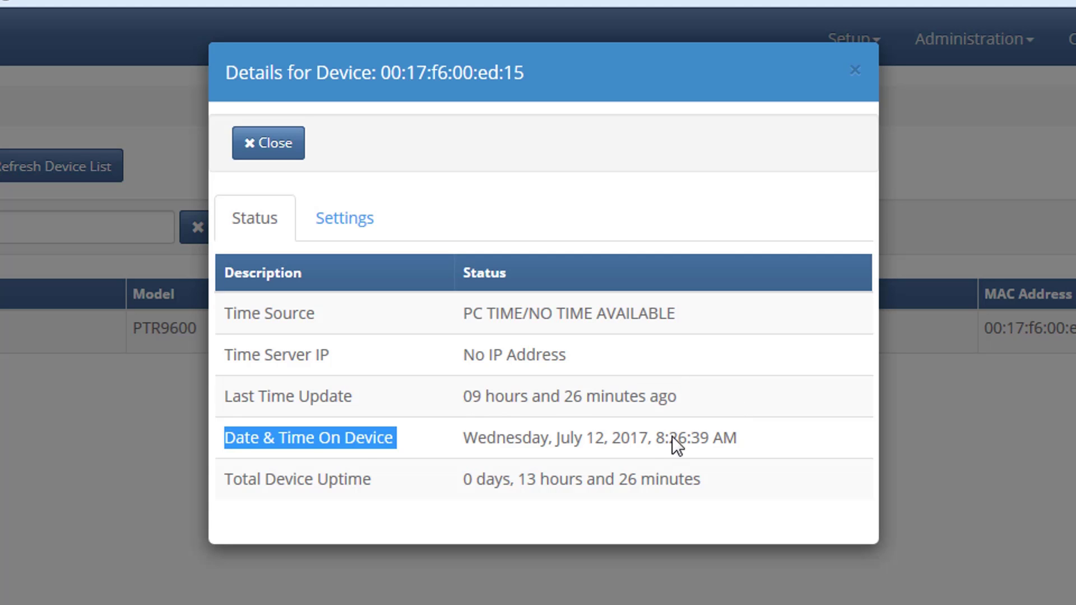
click(650, 436)
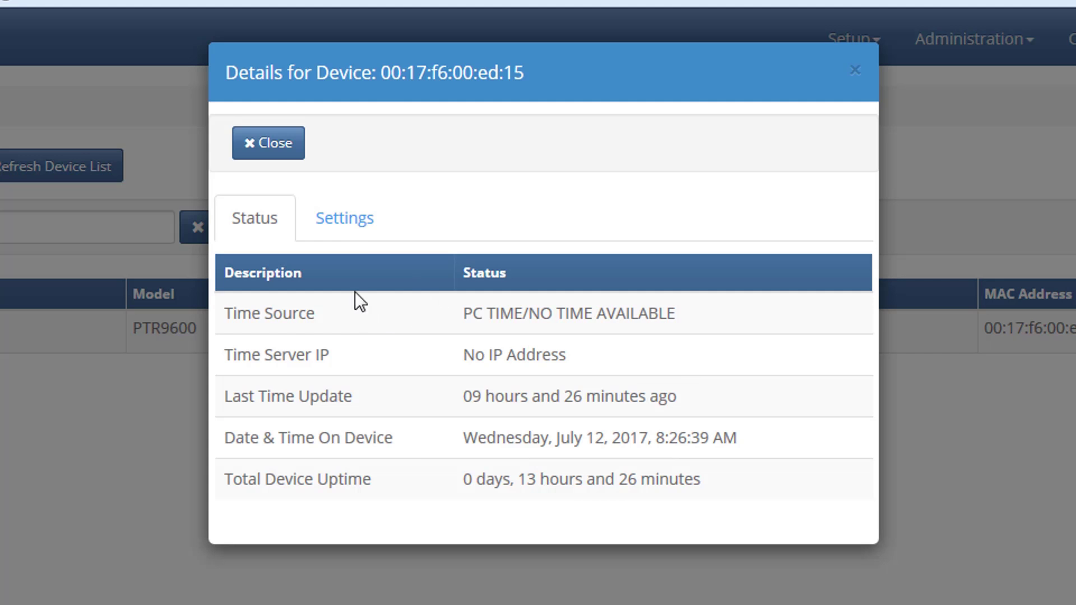
click(345, 224)
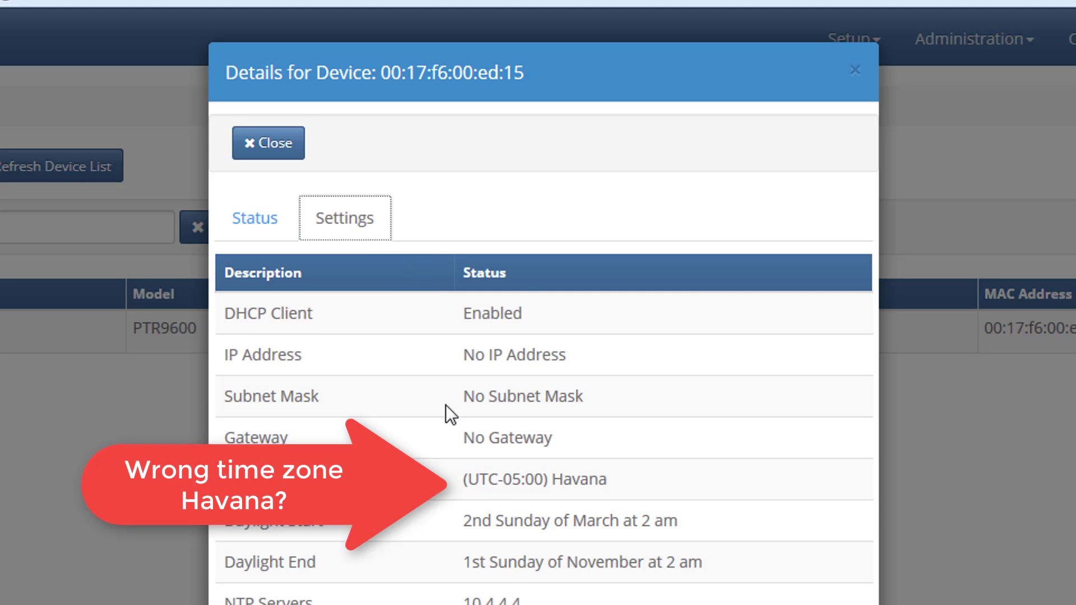
click(265, 238)
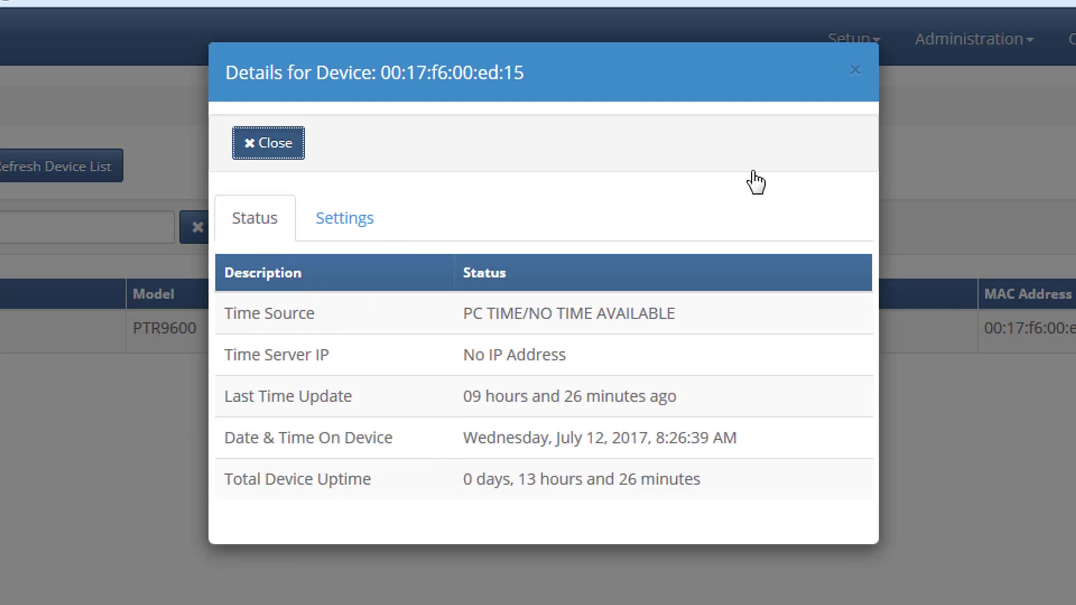
click(925, 230)
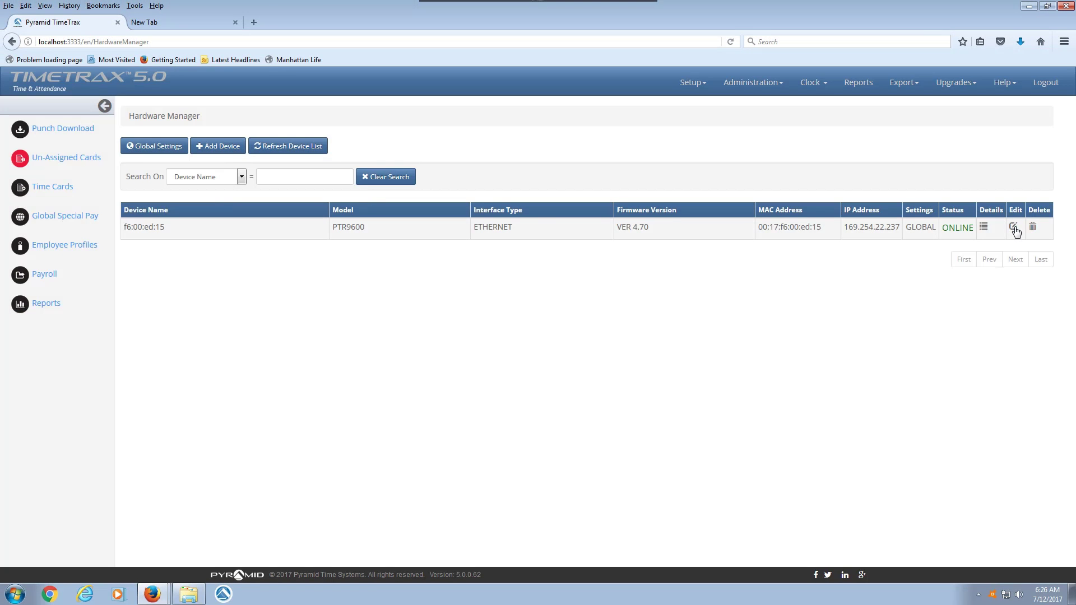
- Switch the PTR9600 to custom settings with (UTC-08:00) Pacific Time (US & Canada) and save to upload
click(1014, 228)
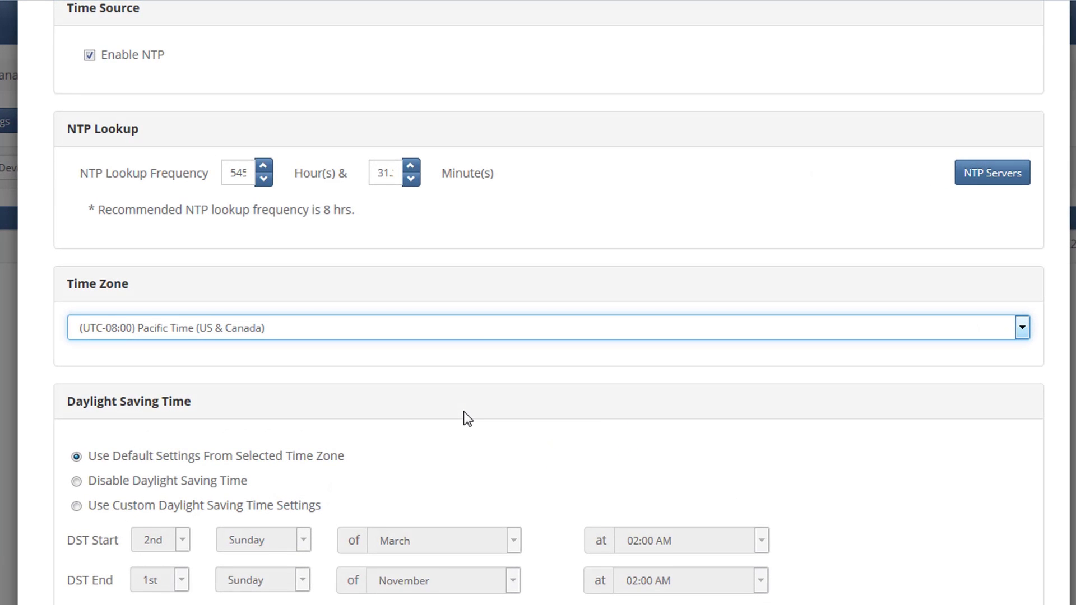
scroll(463, 412, up, 5)
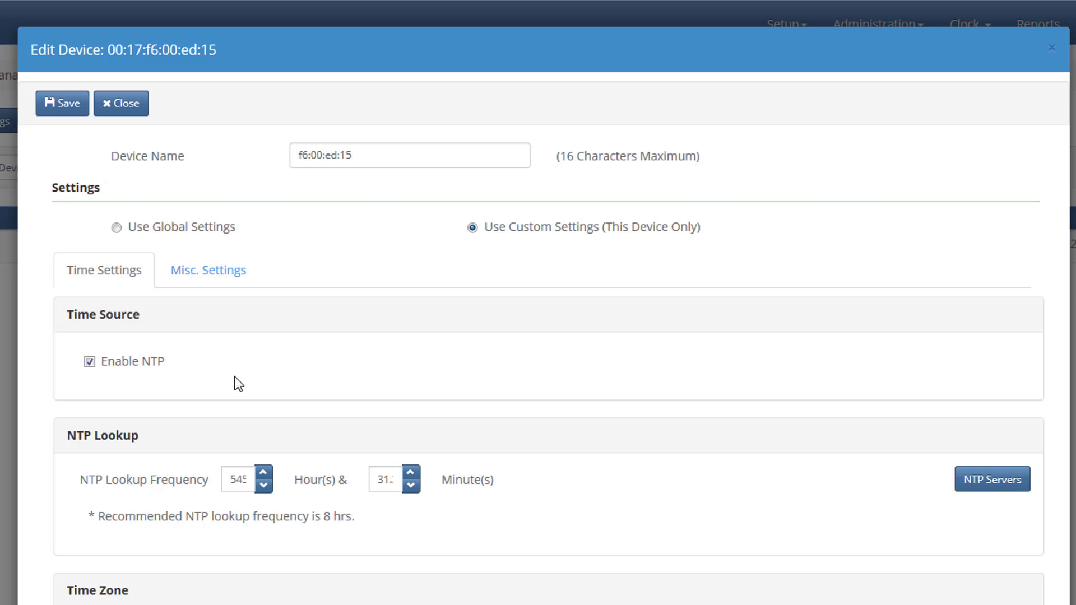
scroll(239, 384, down, 1)
scroll(239, 385, down, 3)
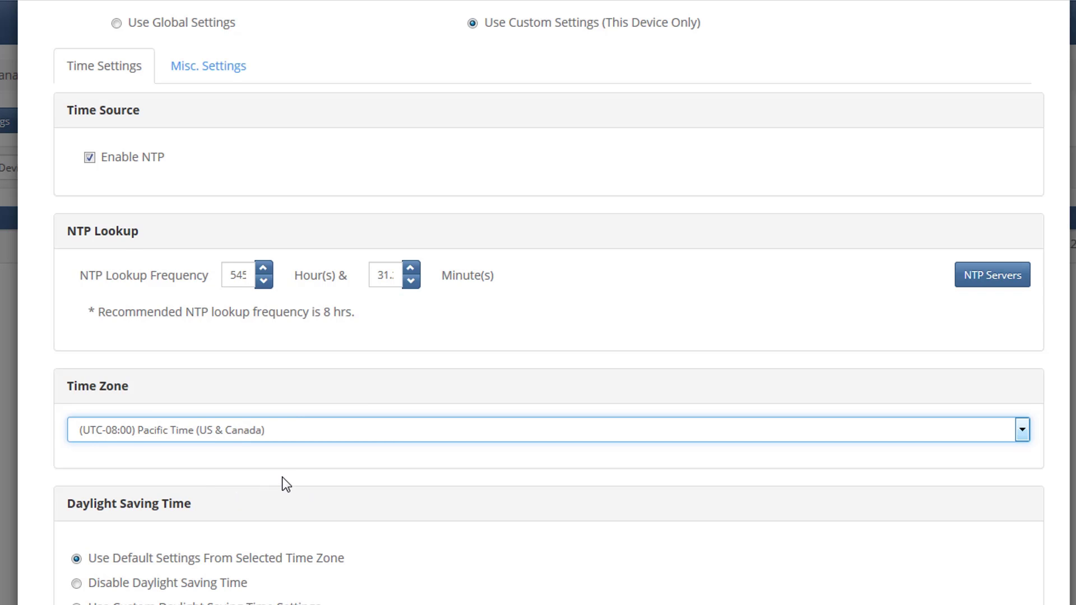
scroll(286, 484, down, 2)
scroll(286, 485, up, 6)
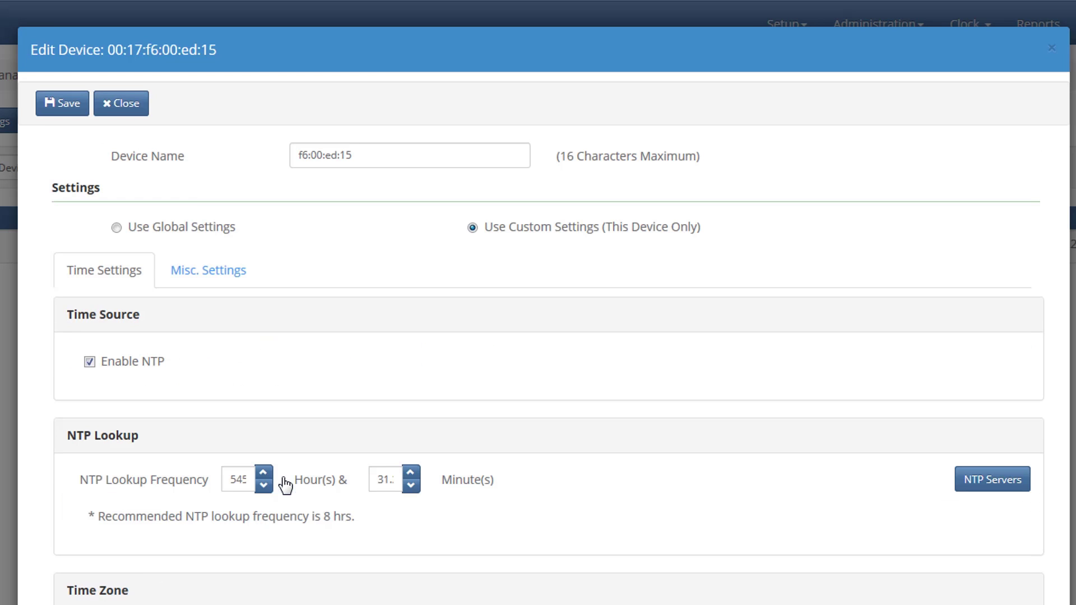
click(65, 111)
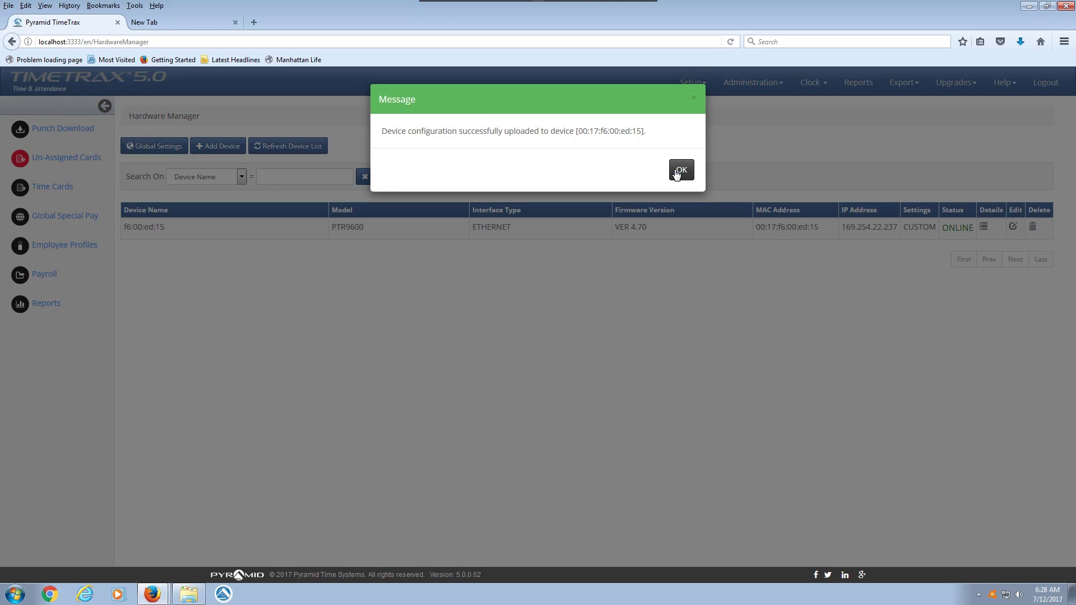
- Note the clock's MAC address in the confirmation, dismiss it, and reopen the Edit Device dialog
drag(578, 131, 640, 131)
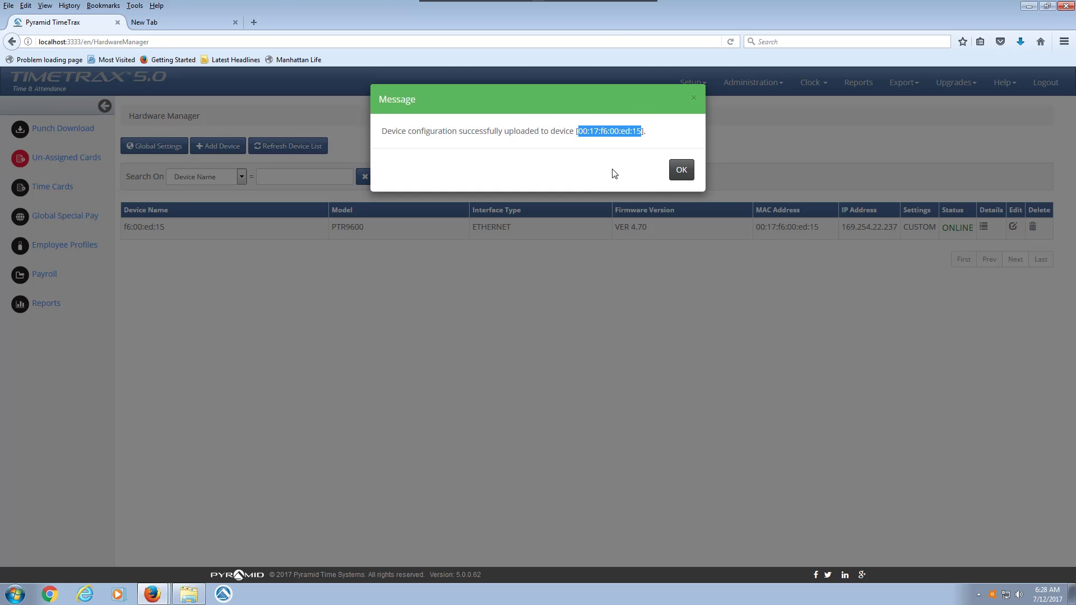
click(682, 170)
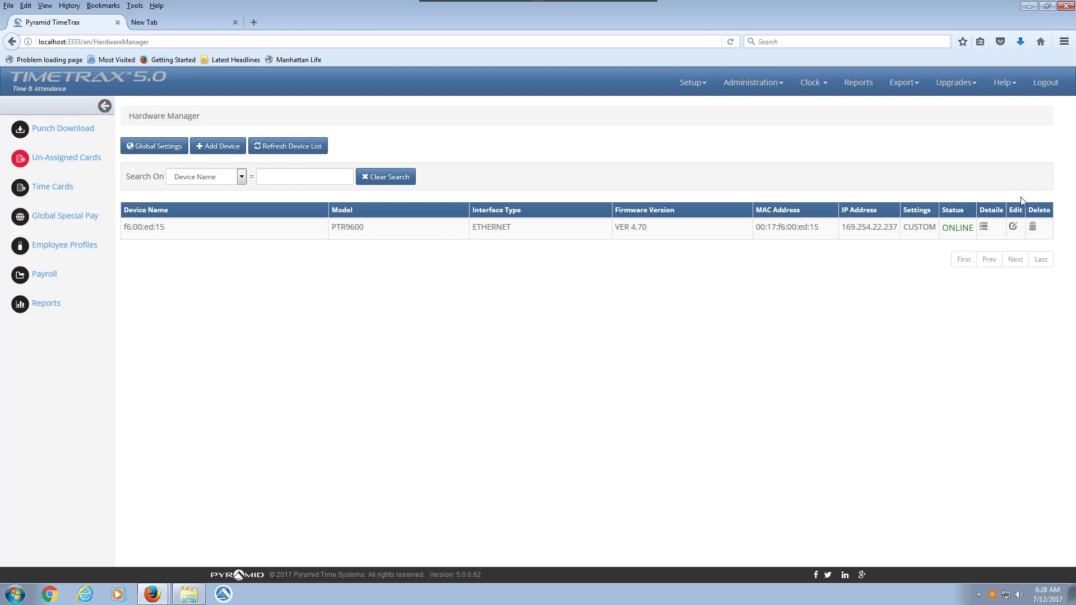
click(1015, 228)
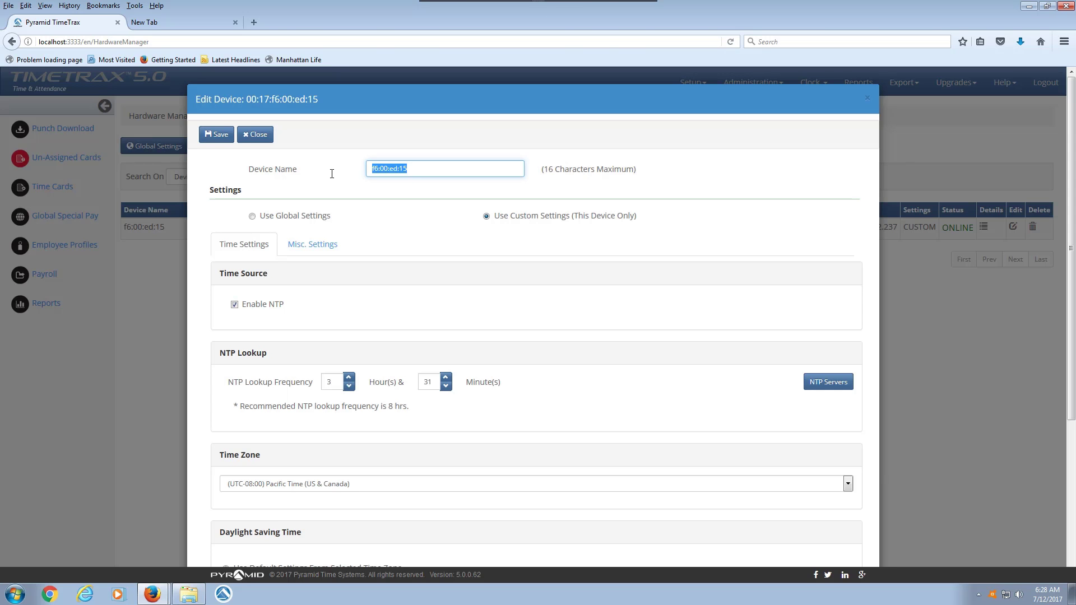
- Change the device name to 'Wall Clock', save to upload, and acknowledge the success message
text(W)
click(209, 136)
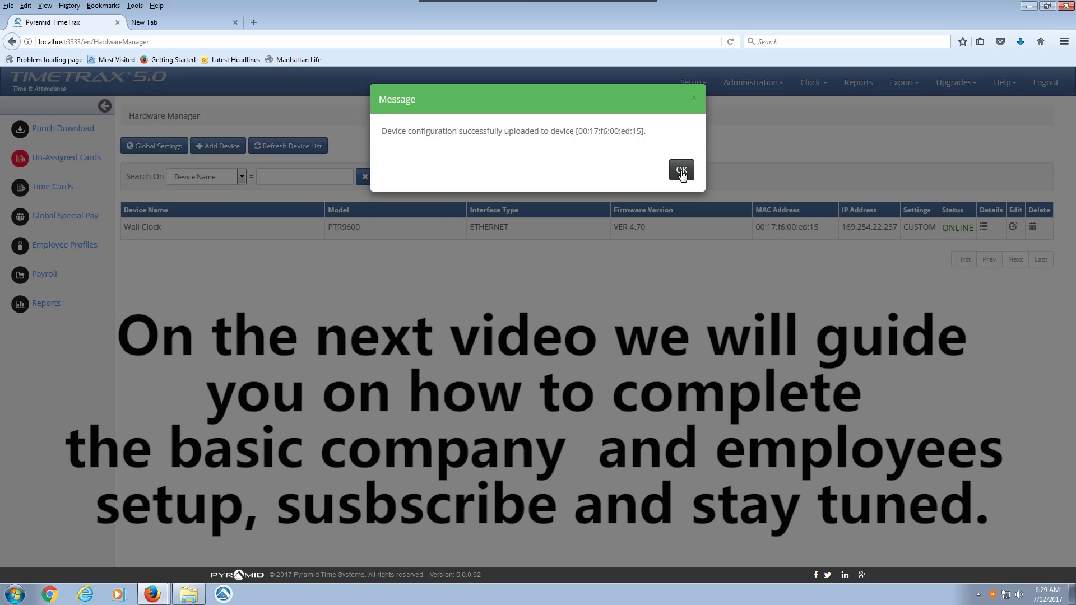
click(682, 170)
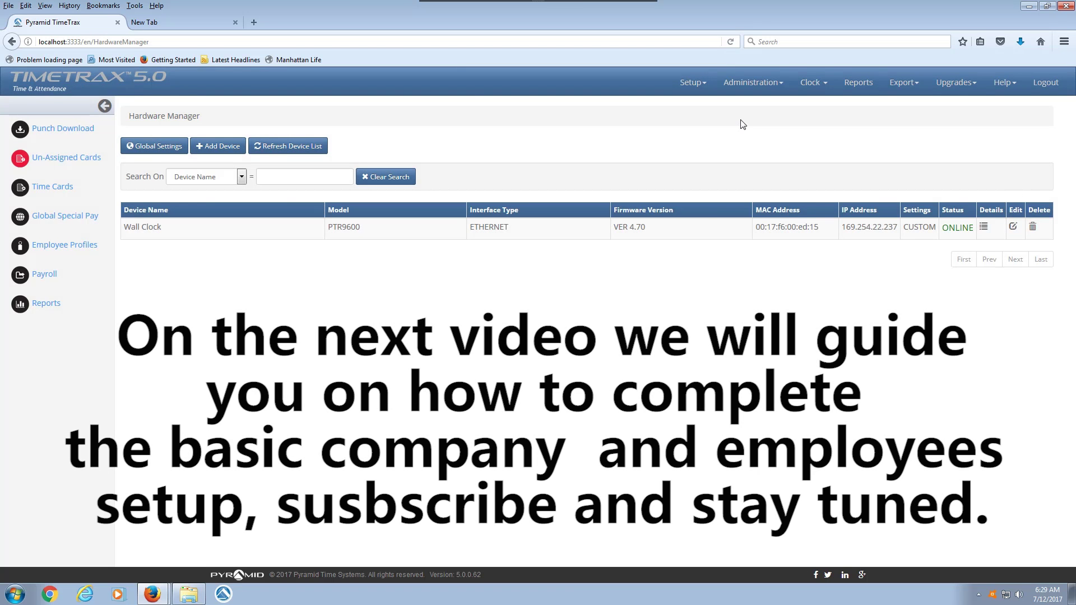